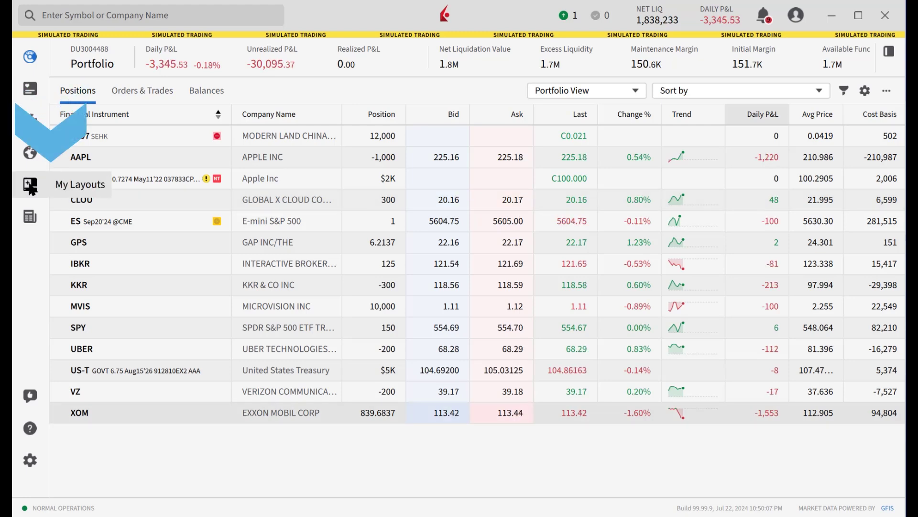
- Open the saved Basic Trading layout from the My Layouts sidebar icon
left_click(30, 186)
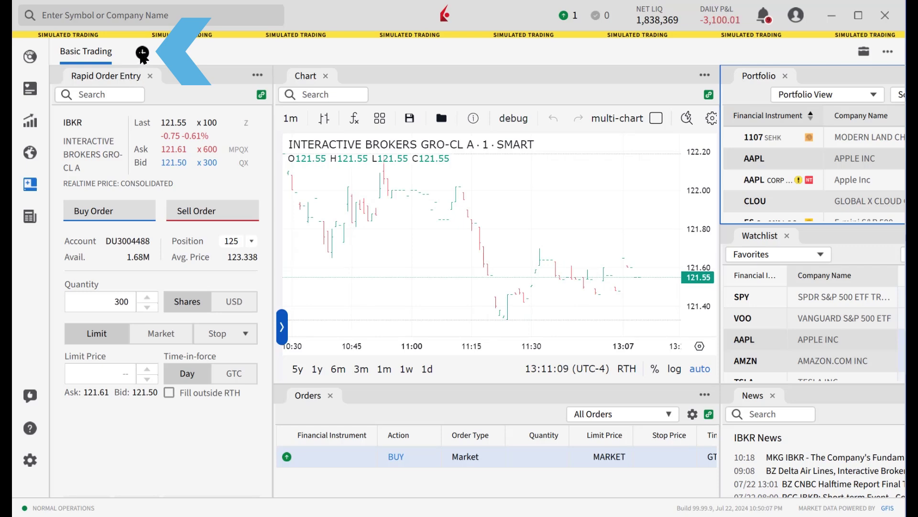
- Add a new Custom Layout tab from the + layout dropdown
left_click(142, 52)
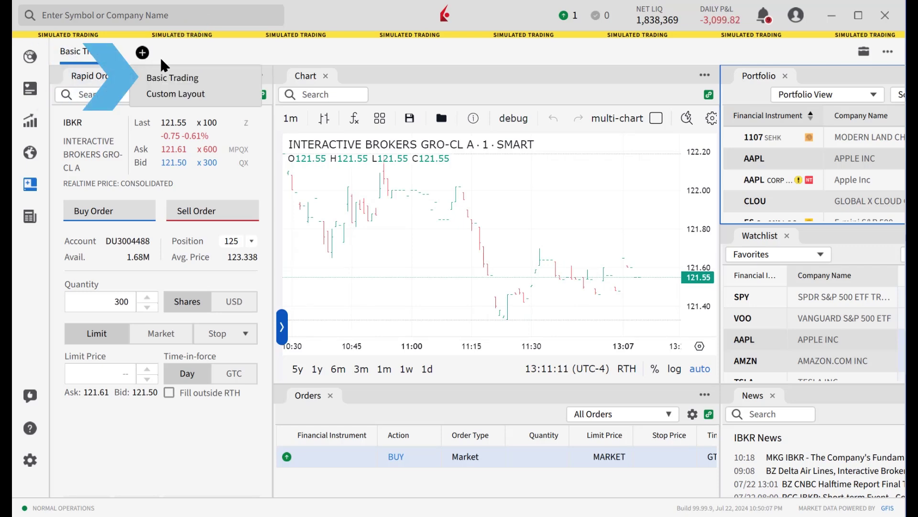
left_click(220, 98)
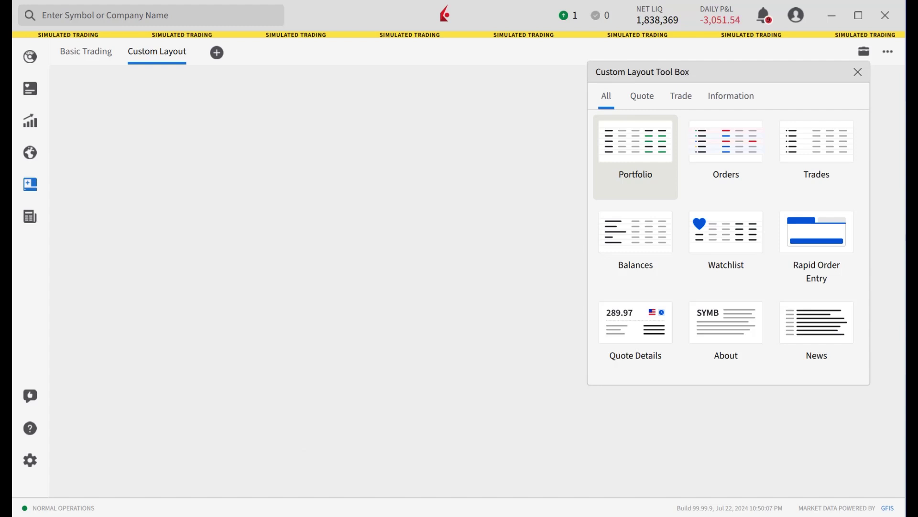
- Browse the Tool Box's Quote, Trade and Information tool categories in turn
left_click(642, 95)
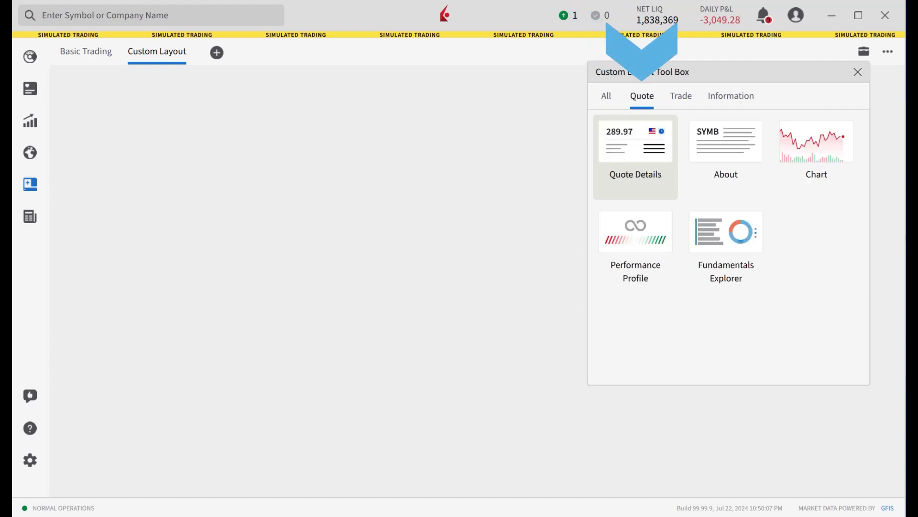
left_click(680, 96)
left_click(731, 96)
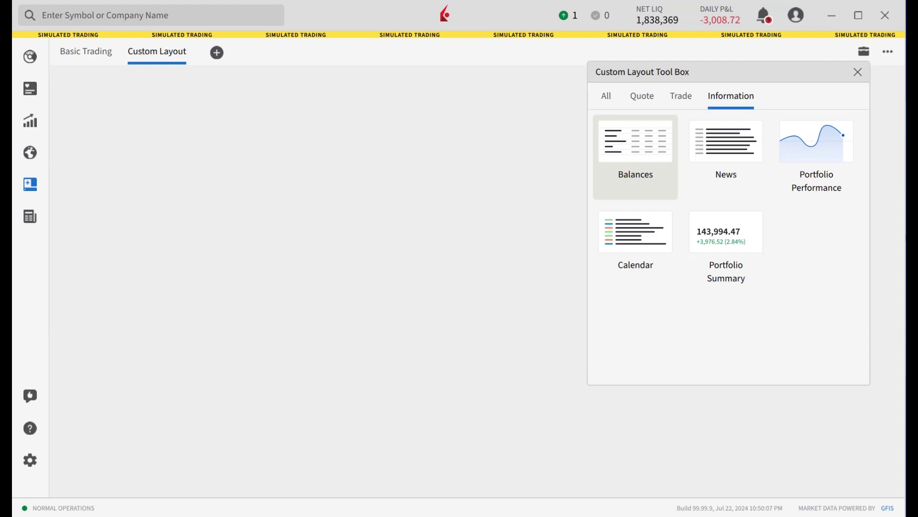
- Add Quote Details, Orders and Rapid Order Entry tools to the Custom Layout
left_click(642, 95)
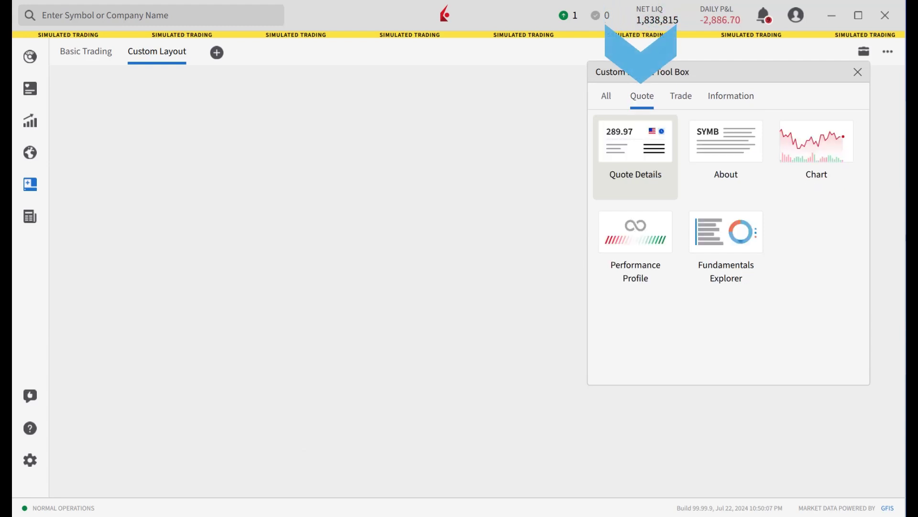
left_click(613, 146)
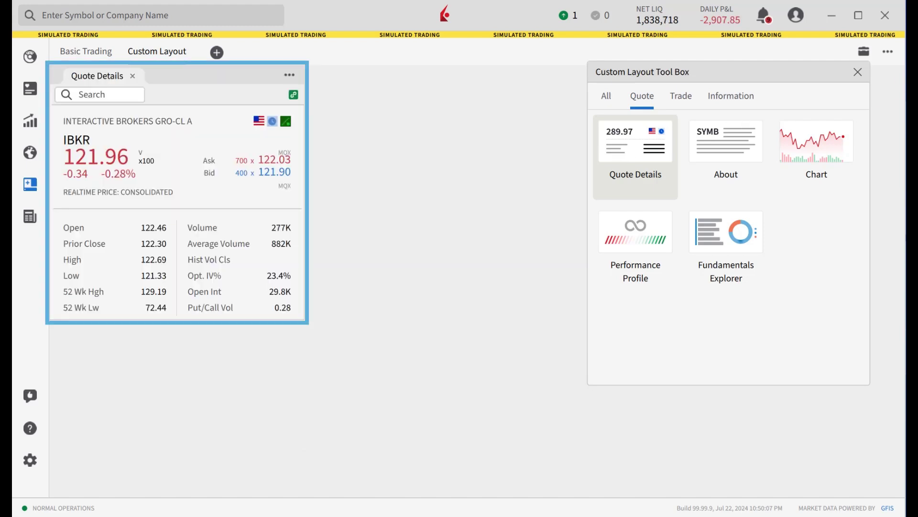
left_click(682, 95)
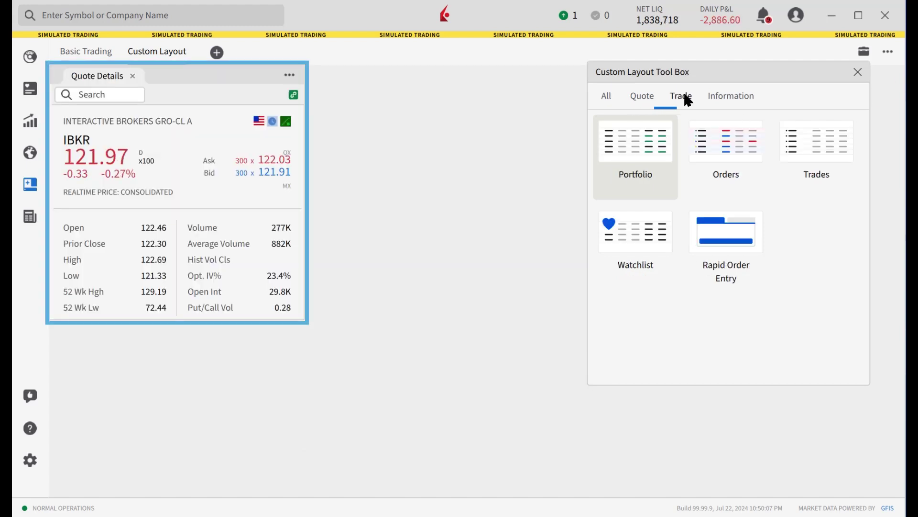
left_click(729, 145)
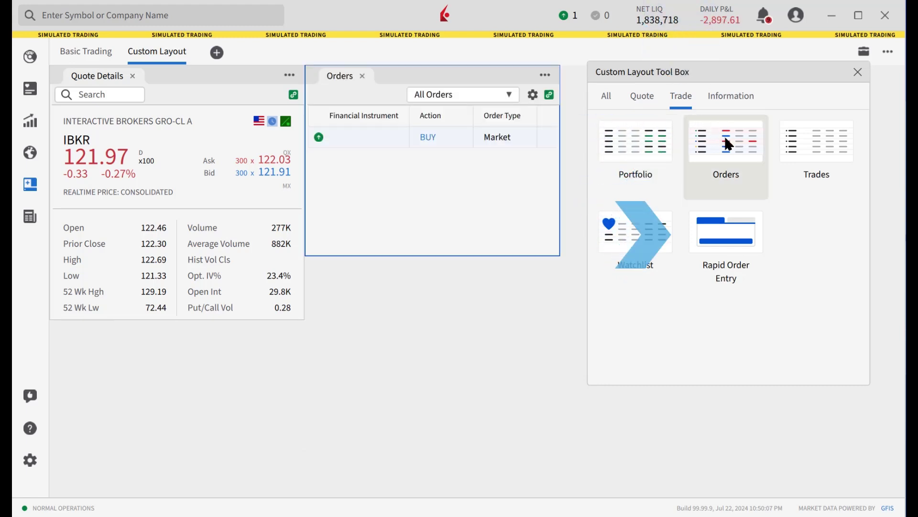
left_click(729, 247)
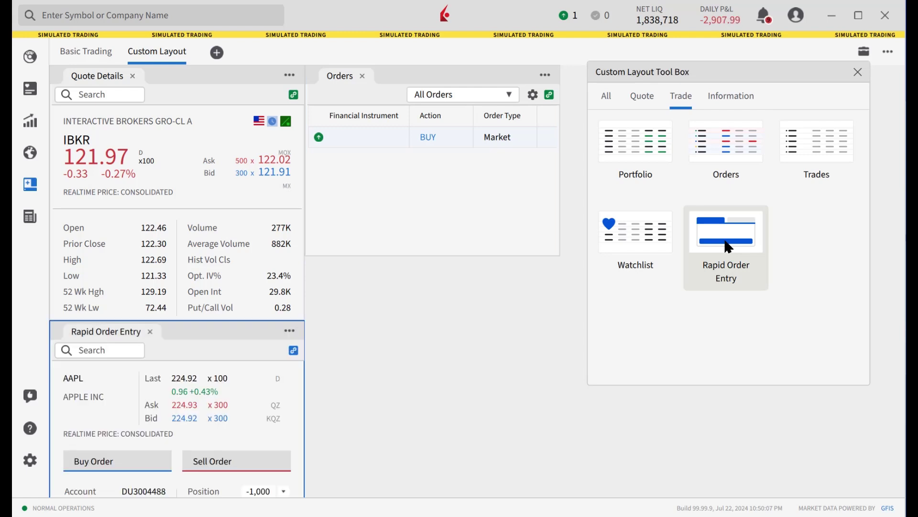
- Add a News tool from Information, then close the Tool Box
left_click(727, 100)
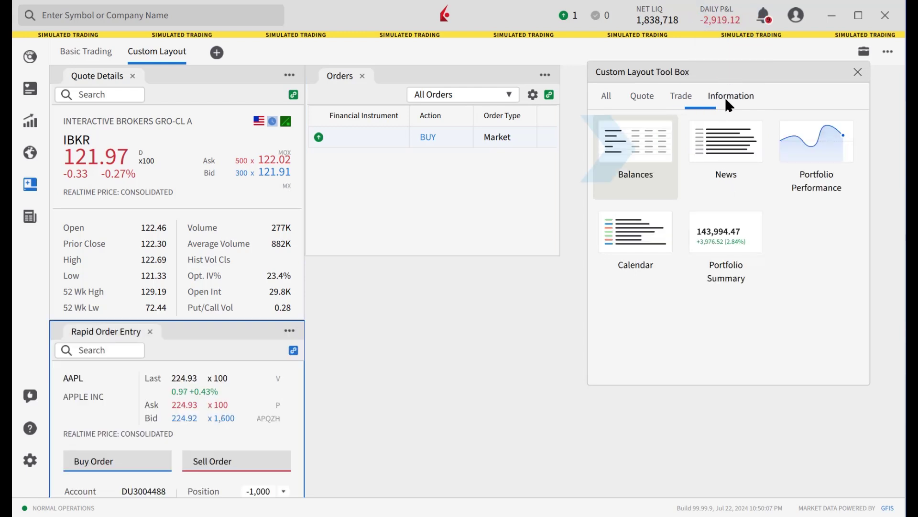
left_click(728, 145)
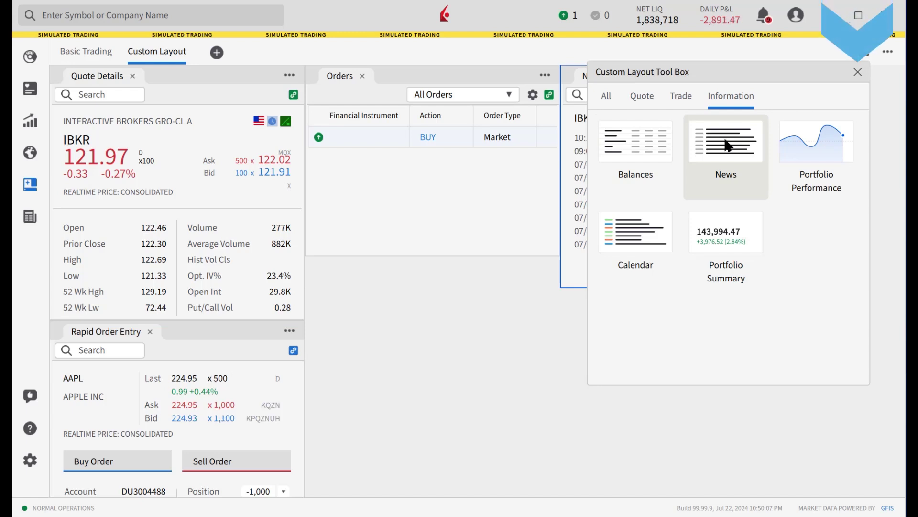
left_click(858, 72)
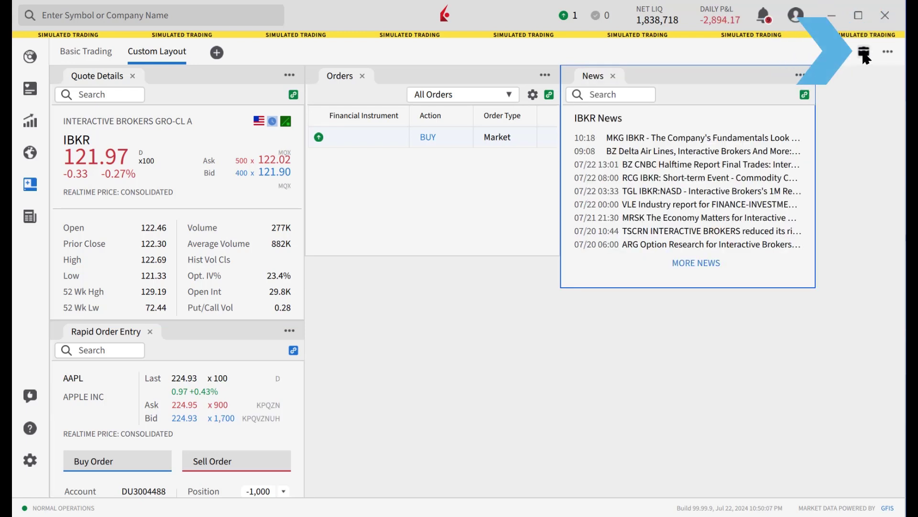
left_click(864, 52)
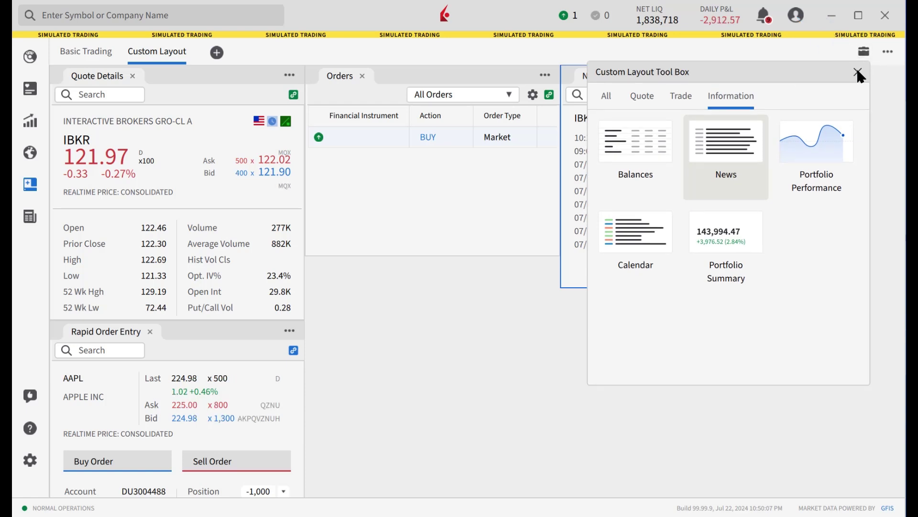
left_click(858, 70)
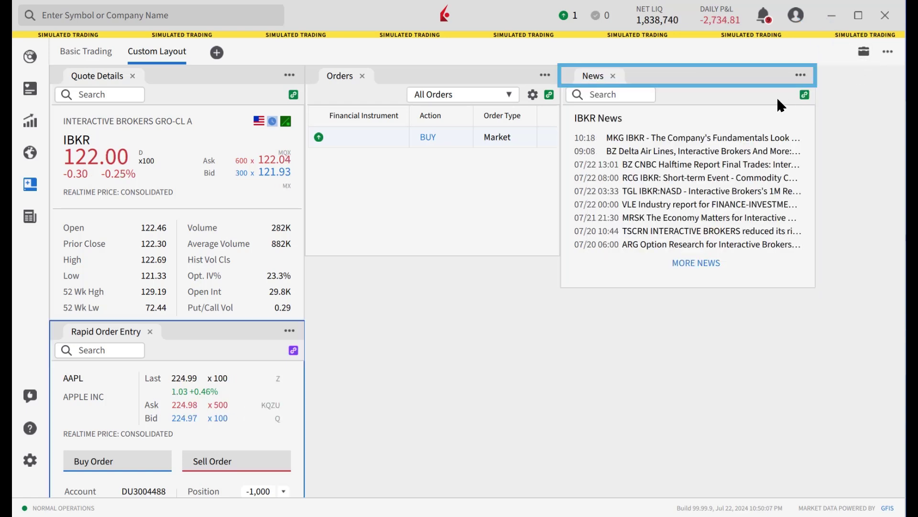
- Move the News panel to the lower right and stretch the Orders panel larger
left_click_drag(725, 73, 782, 280)
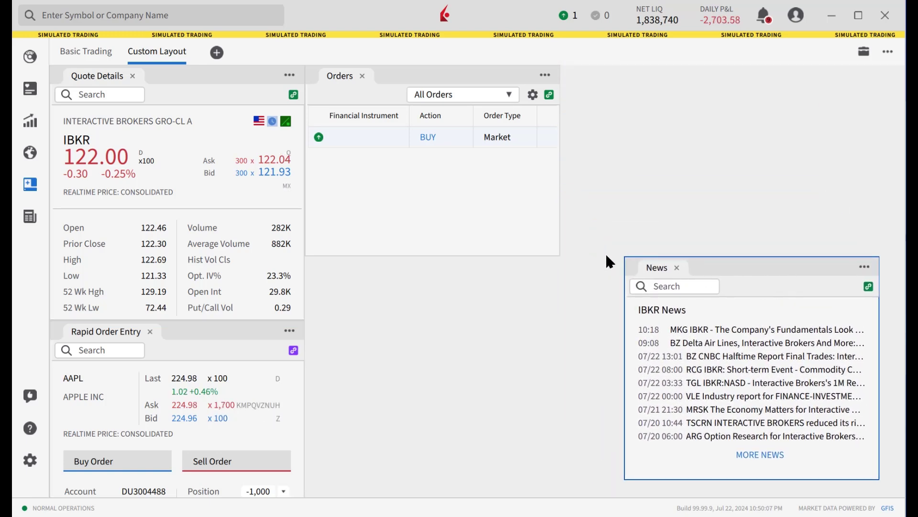
left_click_drag(559, 255, 625, 495)
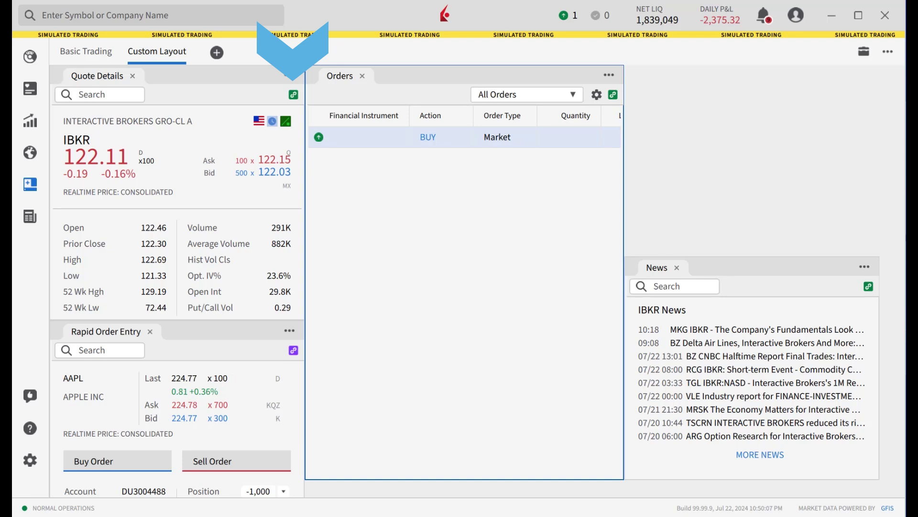
- Link Quote Details, Rapid Order Entry and News panels to Group 2
left_click(294, 95)
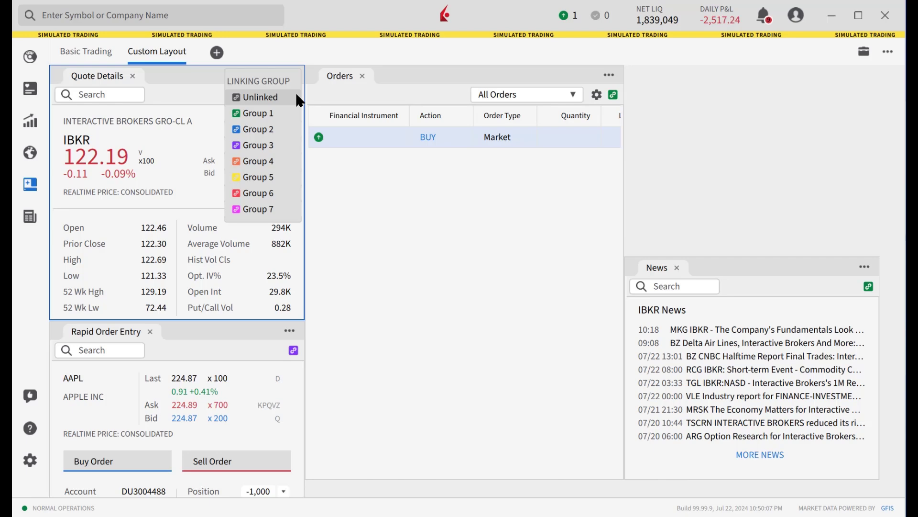
left_click(287, 131)
left_click(293, 350)
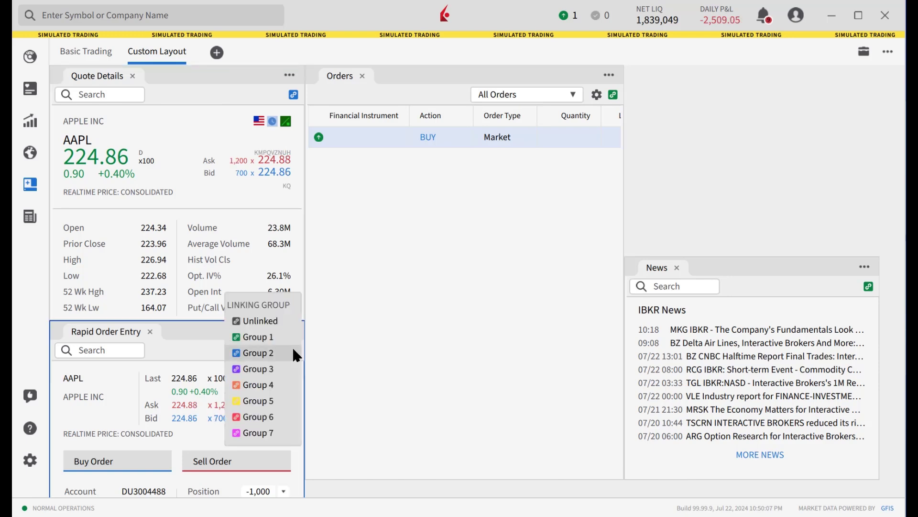
left_click(296, 354)
left_click(868, 286)
left_click(852, 353)
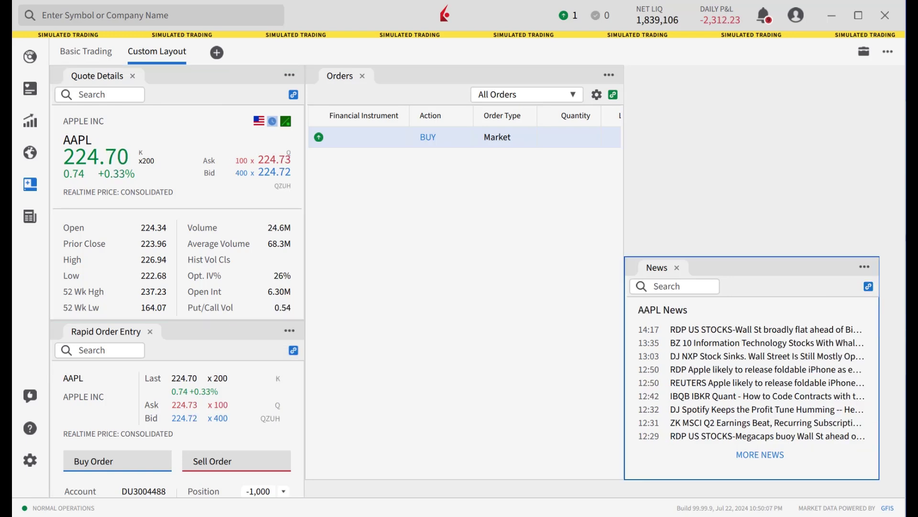
- Load GOOG NASDAQ into Quote Details so the linked panels follow
left_click(87, 93)
type("go")
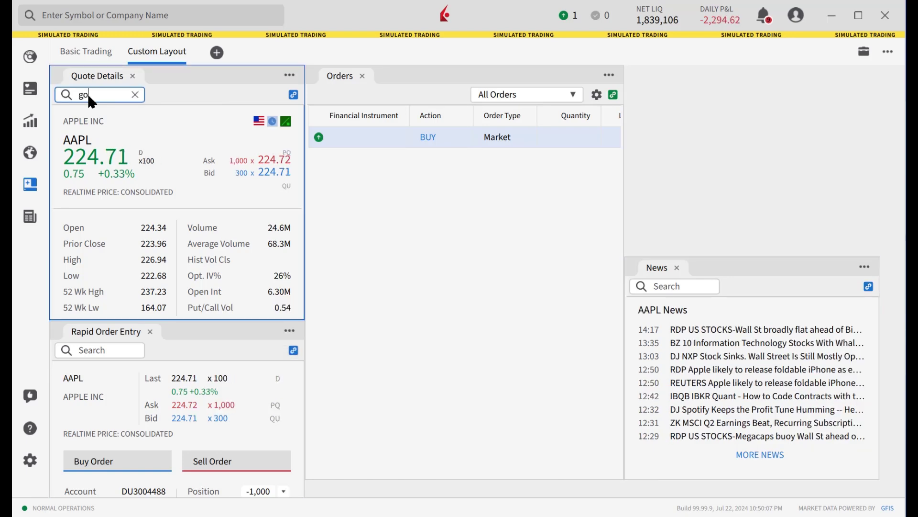
type("og")
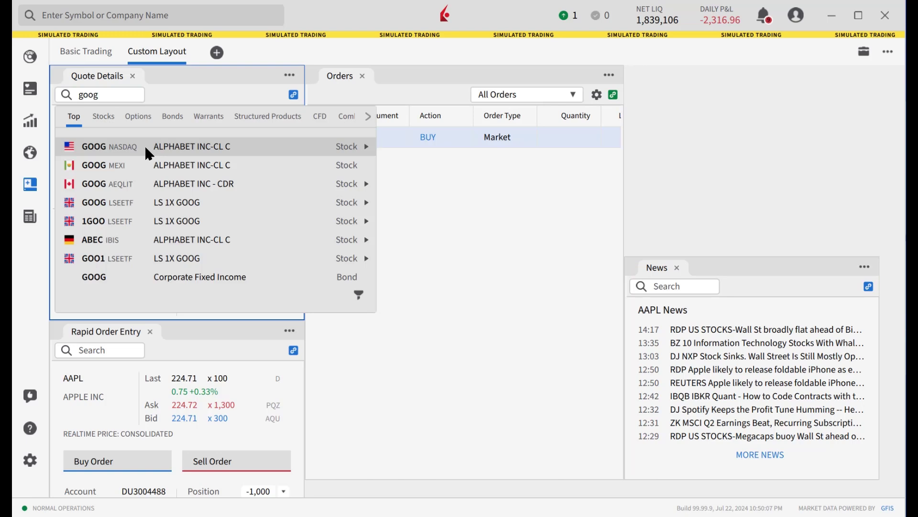
left_click(147, 149)
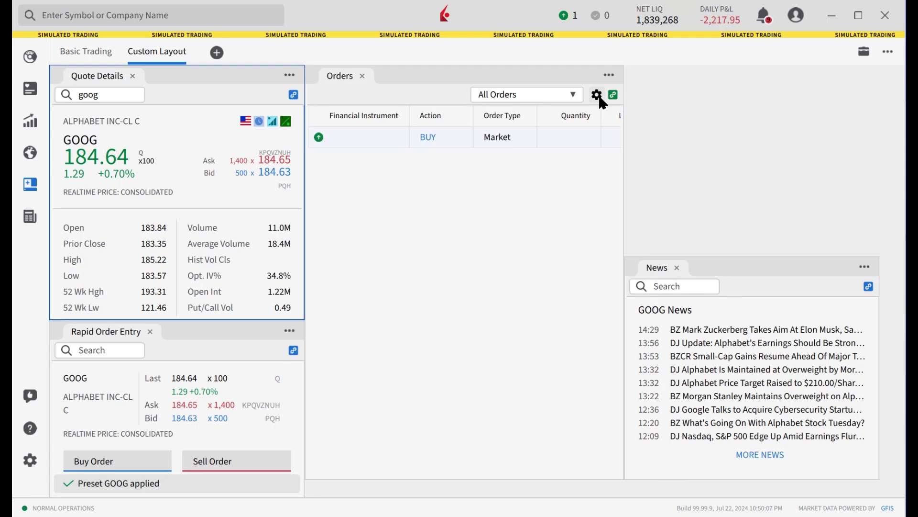
- Add the Details and Filled Qty columns to the Orders table
left_click(602, 99)
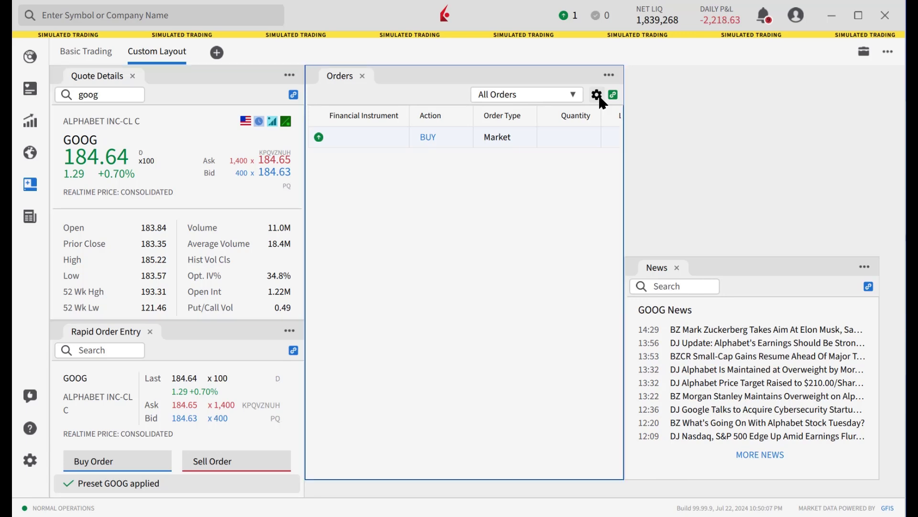
left_click(598, 95)
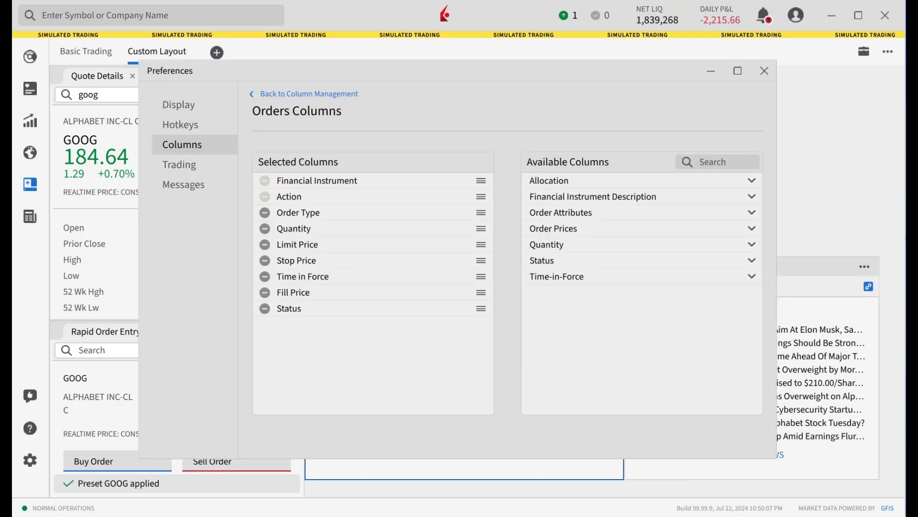
left_click(755, 214)
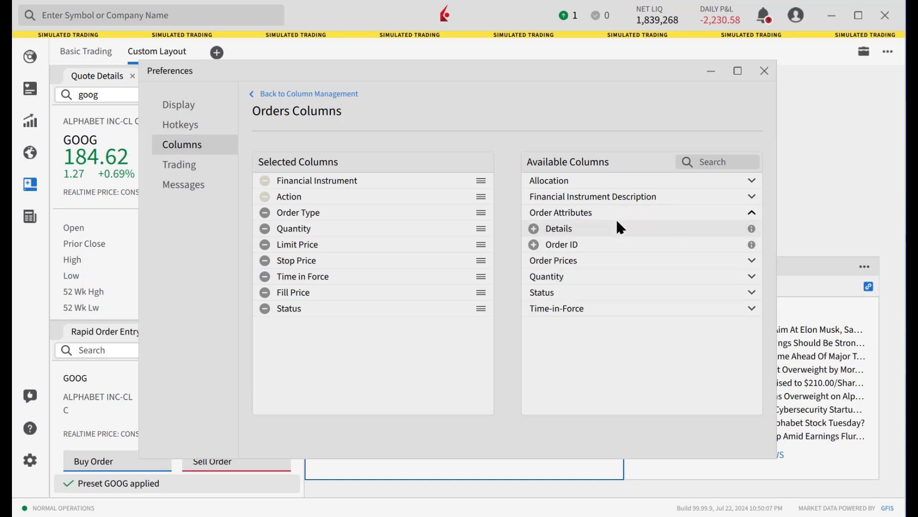
left_click(534, 230)
left_click(751, 261)
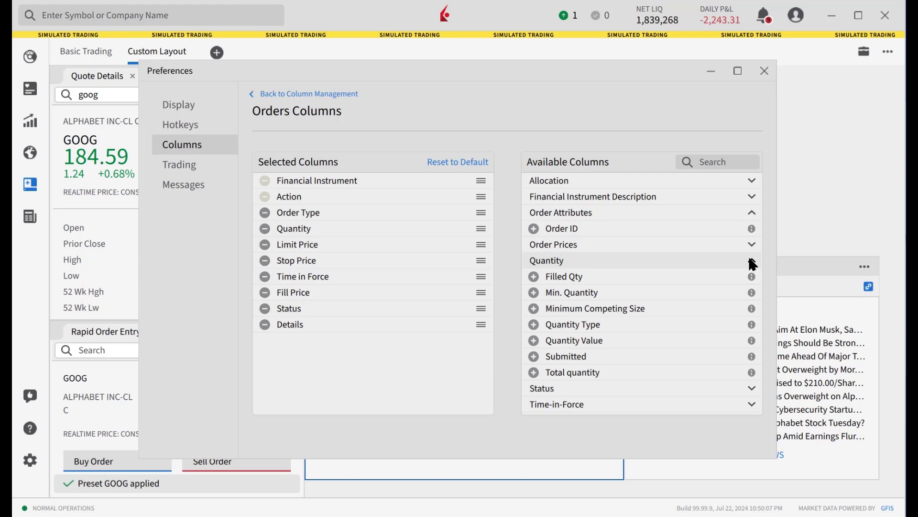
left_click(534, 277)
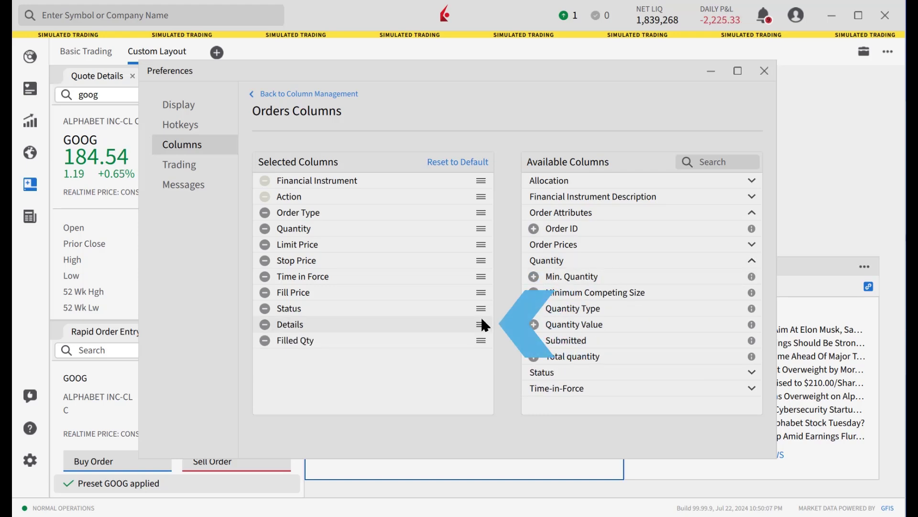
- Place the Details column right after Quantity and close the column preferences
left_click_drag(482, 312, 485, 231)
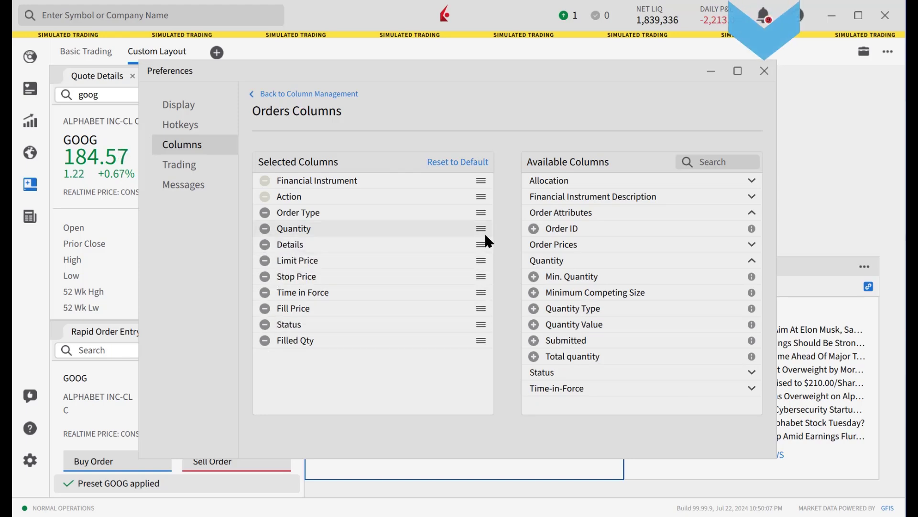
left_click(764, 71)
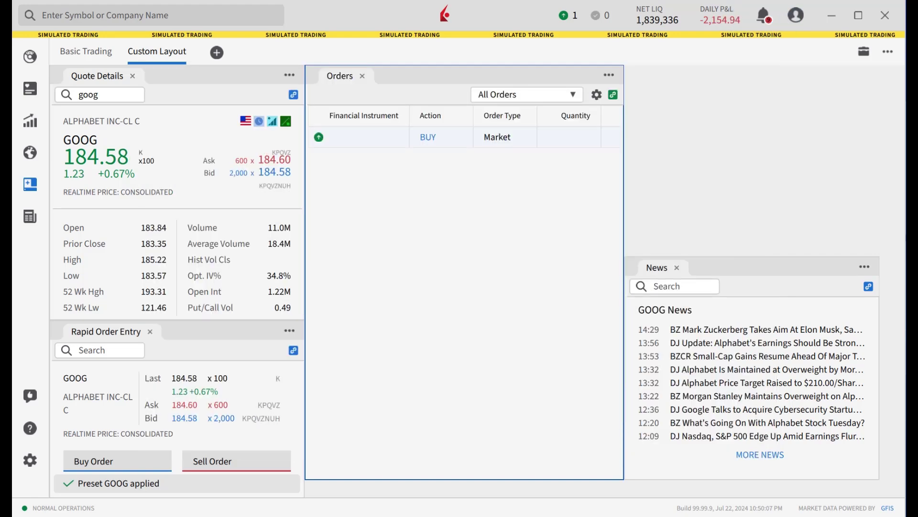
left_click(609, 75)
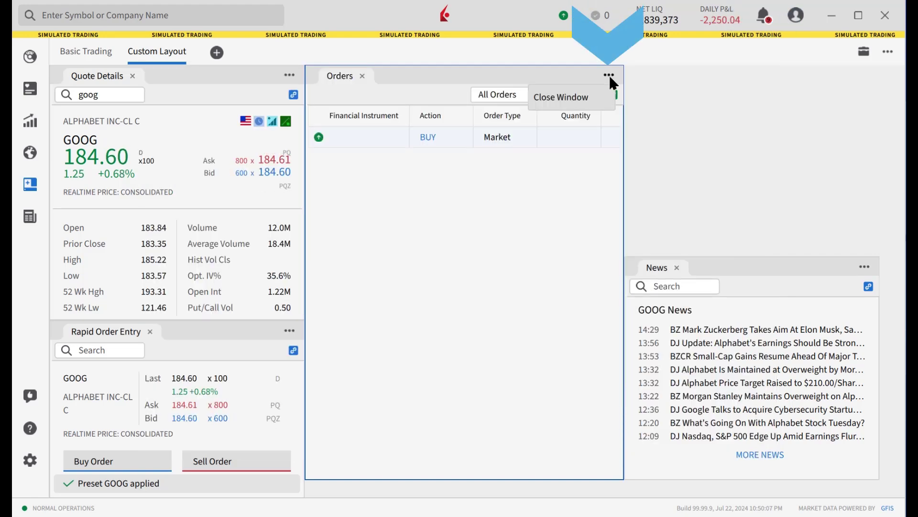